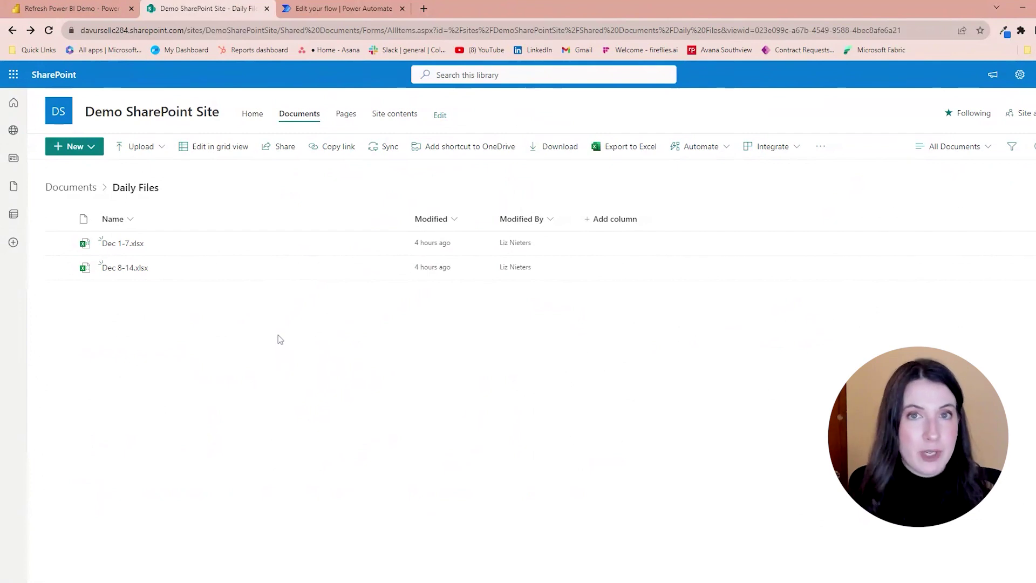
- Open the Dec 1-7.xlsx workbook in Excel Online to view its December Report data
click(122, 243)
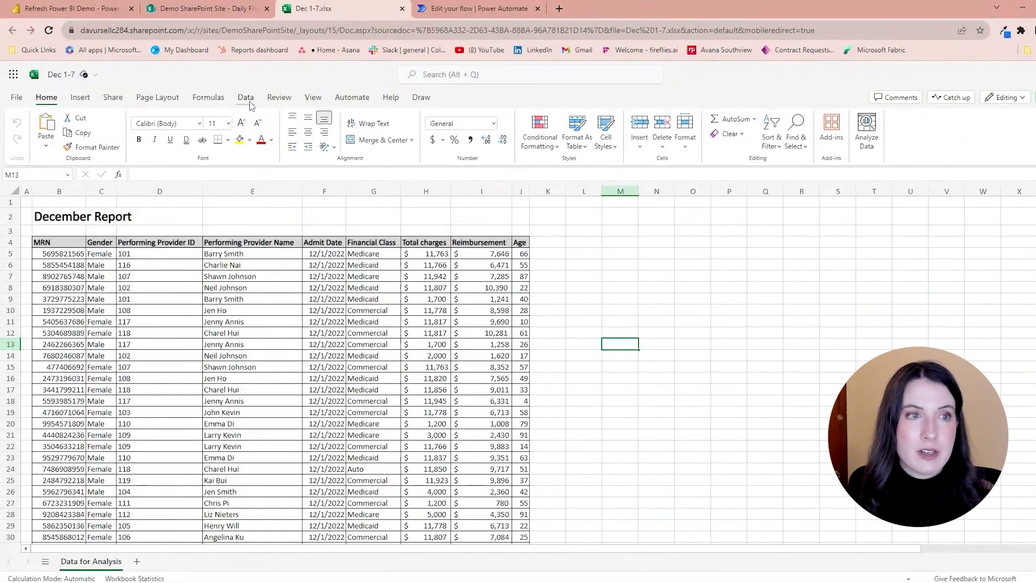
- View the Unit Daily Report (332 patients) in Power BI, then switch to the flow editor in Power Automate
click(212, 11)
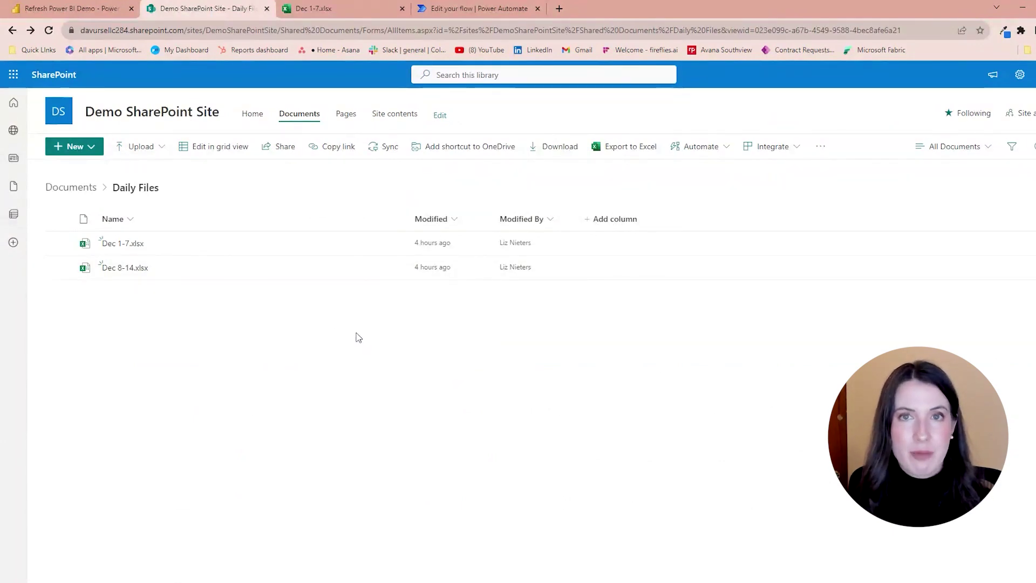
click(85, 8)
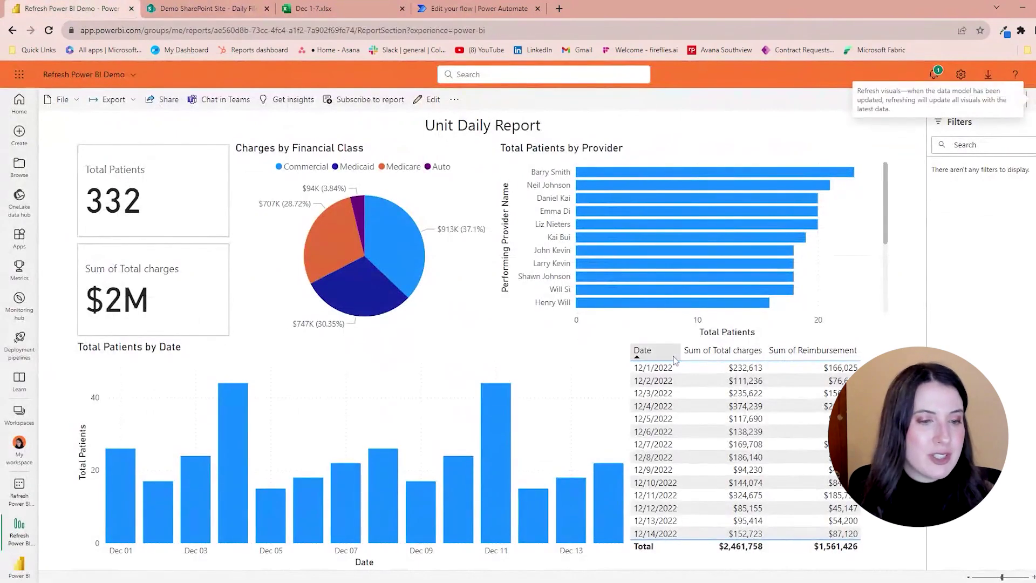
mouse_move(351, 453)
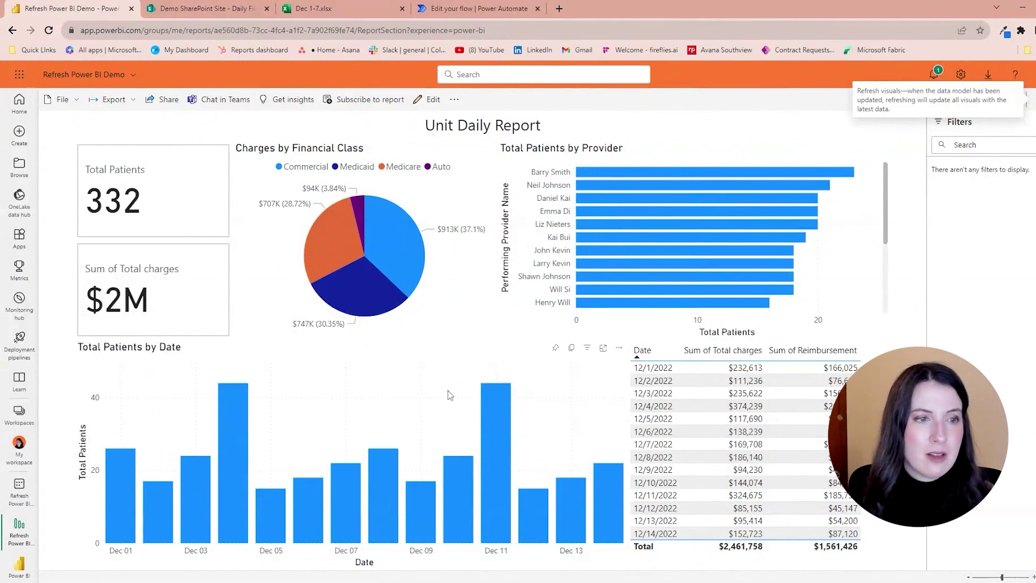
key(ctrl+Tab)
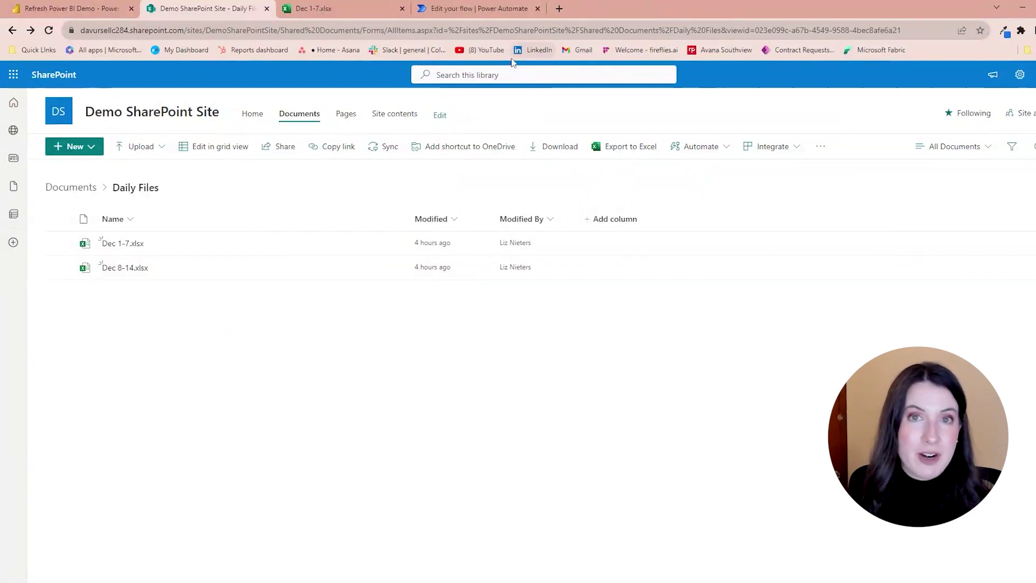
click(441, 12)
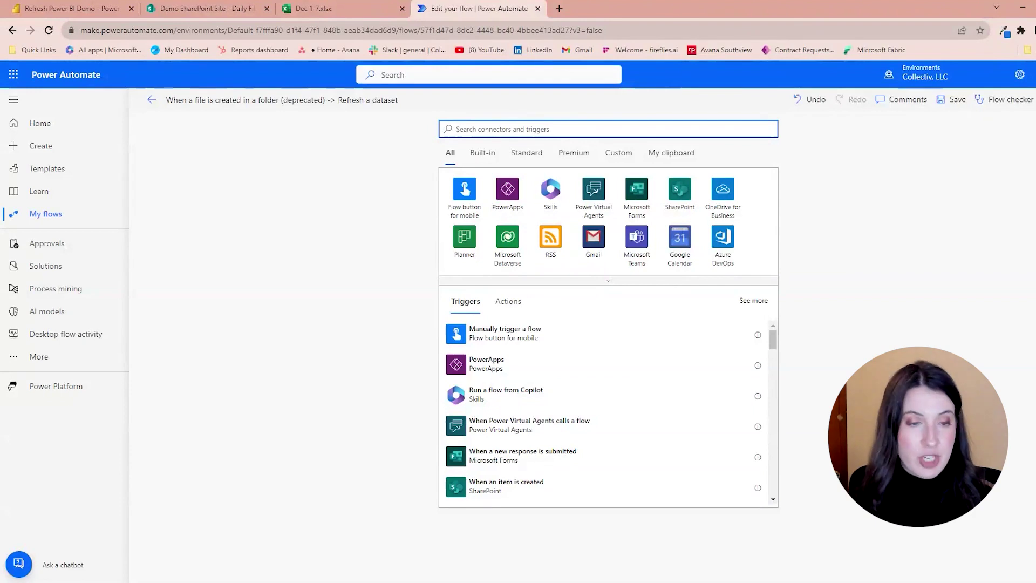
text(sharepoint)
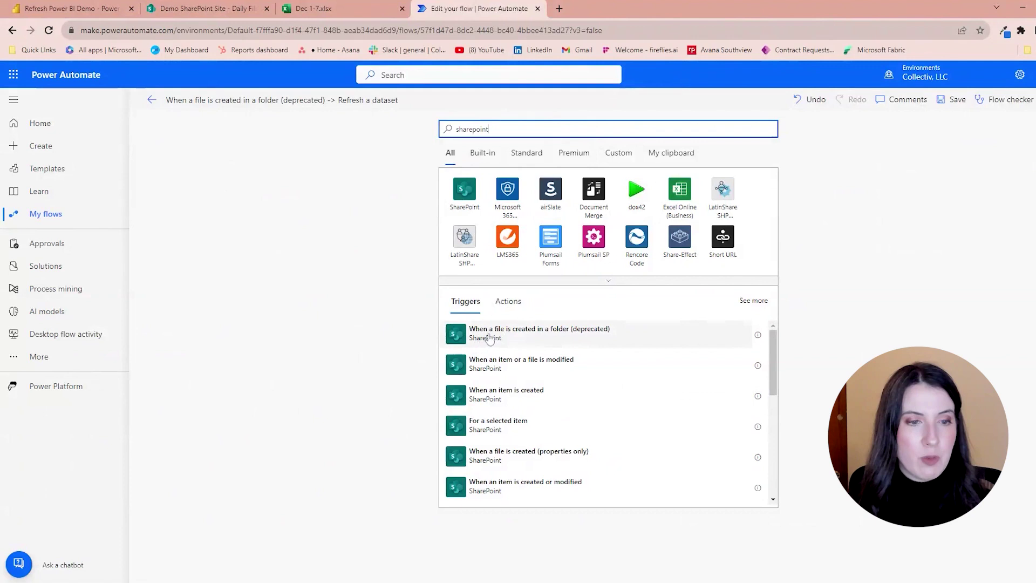
- Add the SharePoint 'When a file is created in a folder (deprecated)' trigger to the flow
click(575, 341)
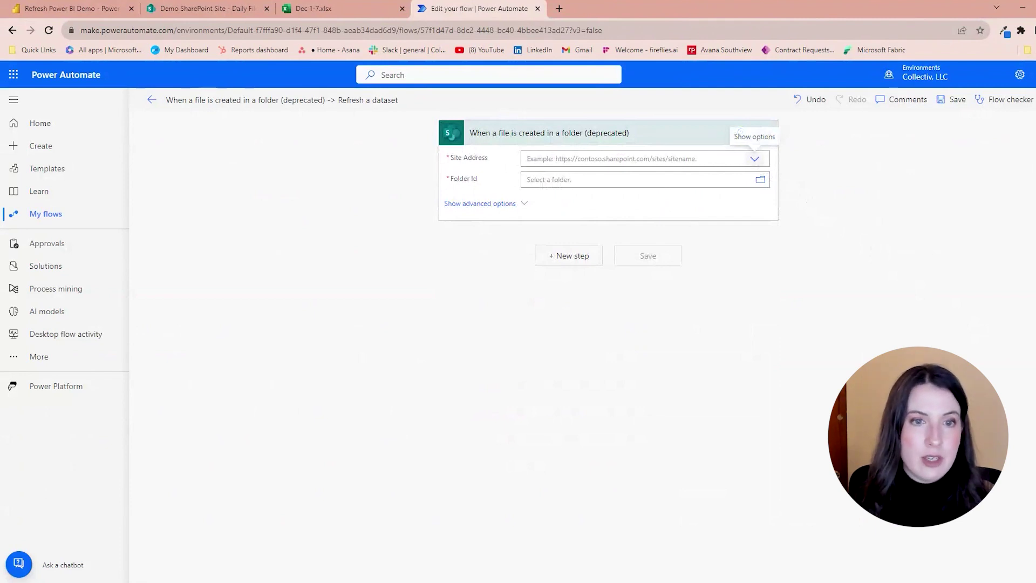
- Point the trigger at Demo SharePoint Site, folder Shared Documents > Daily Files
click(754, 159)
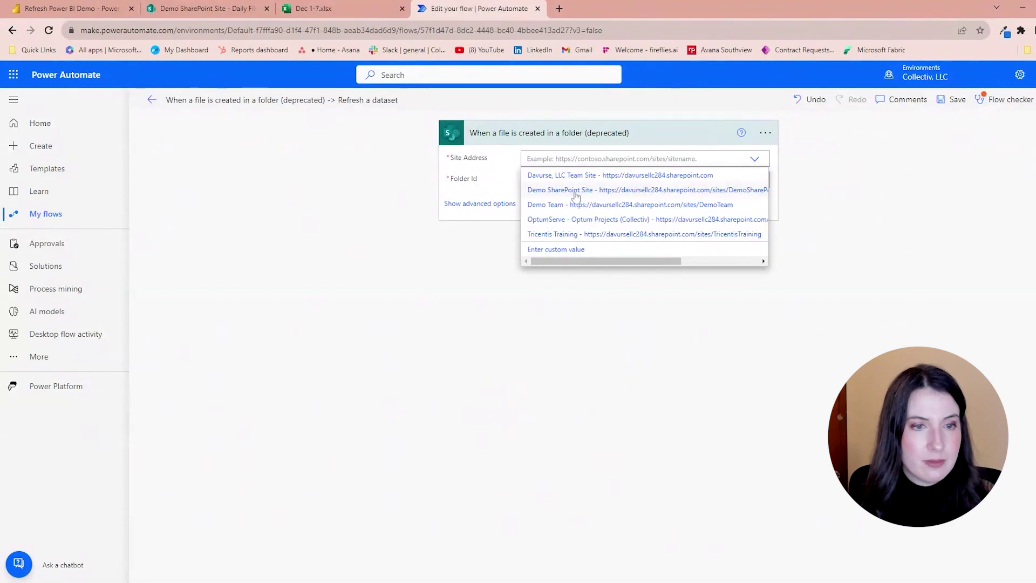
click(575, 191)
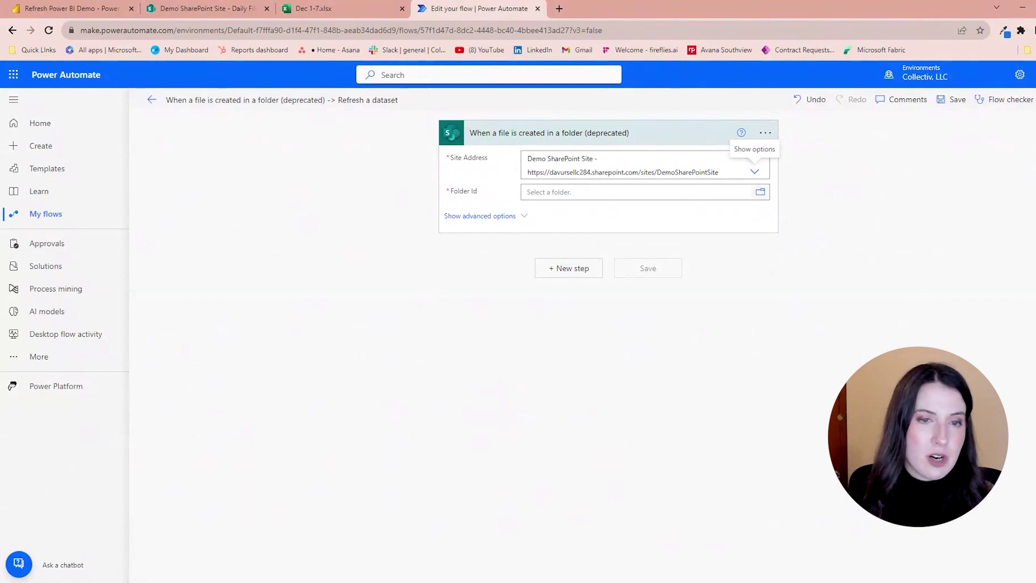
click(760, 191)
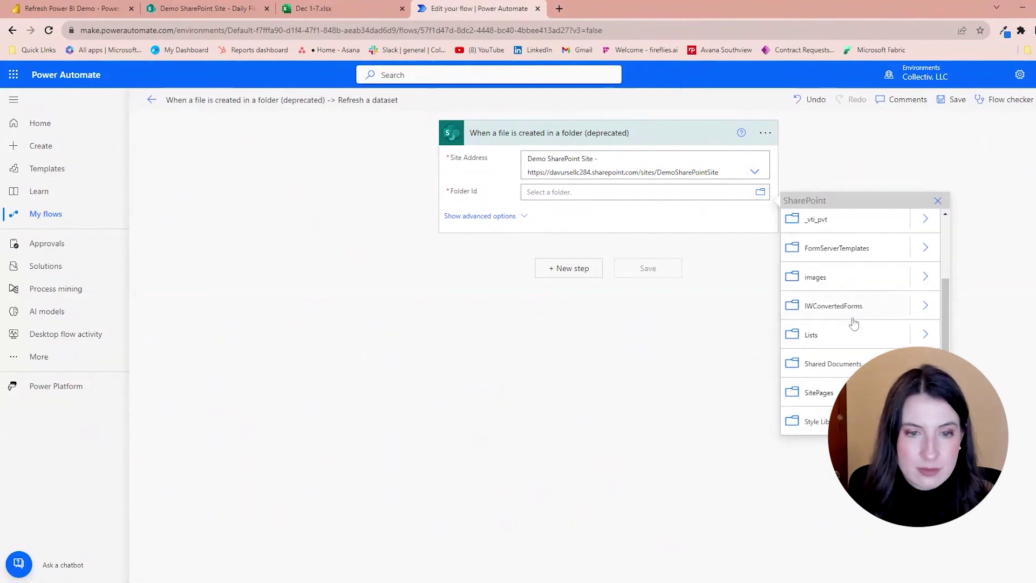
click(925, 364)
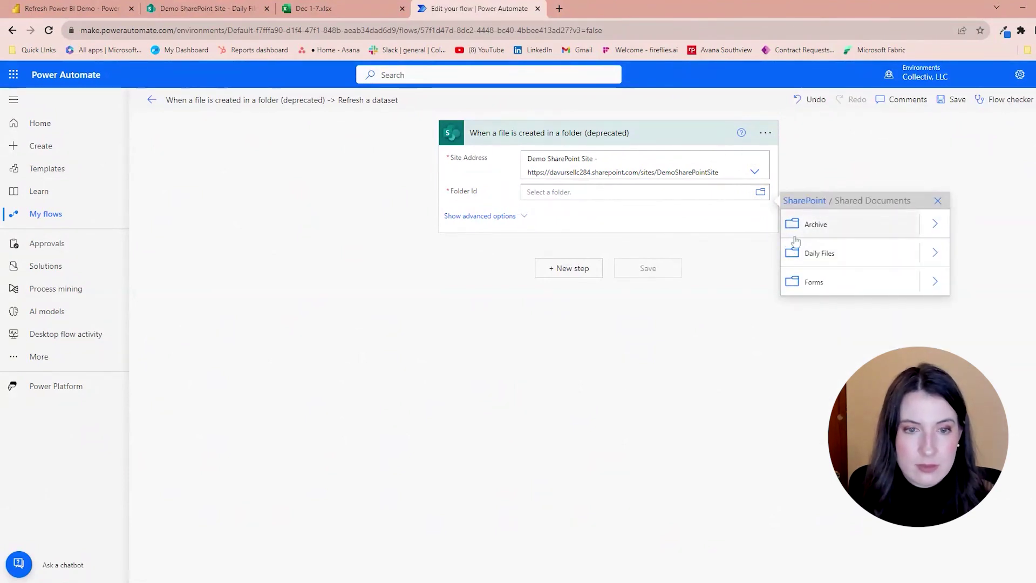
click(856, 258)
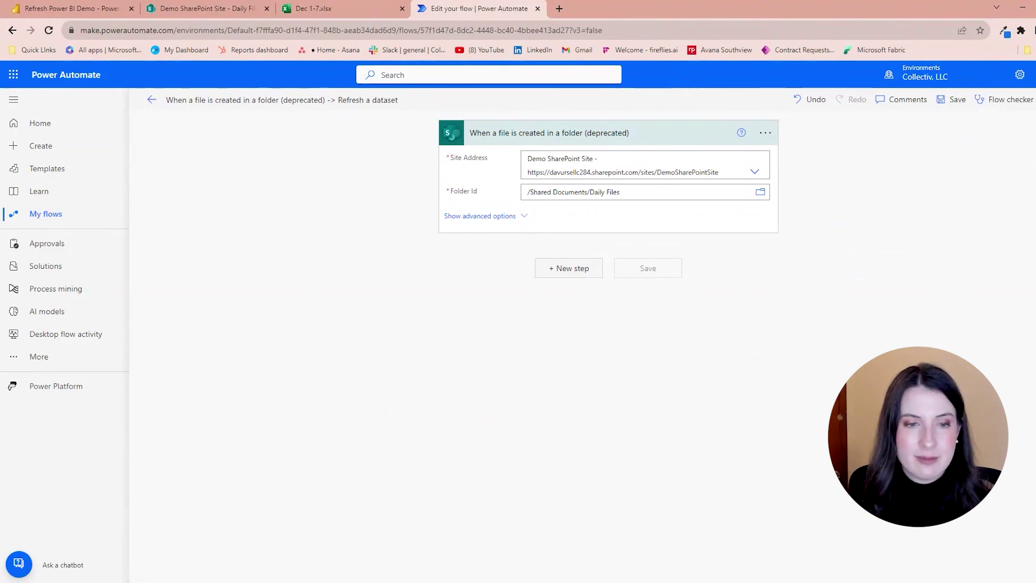
- Add a new step after the trigger to choose a Power BI action
click(568, 268)
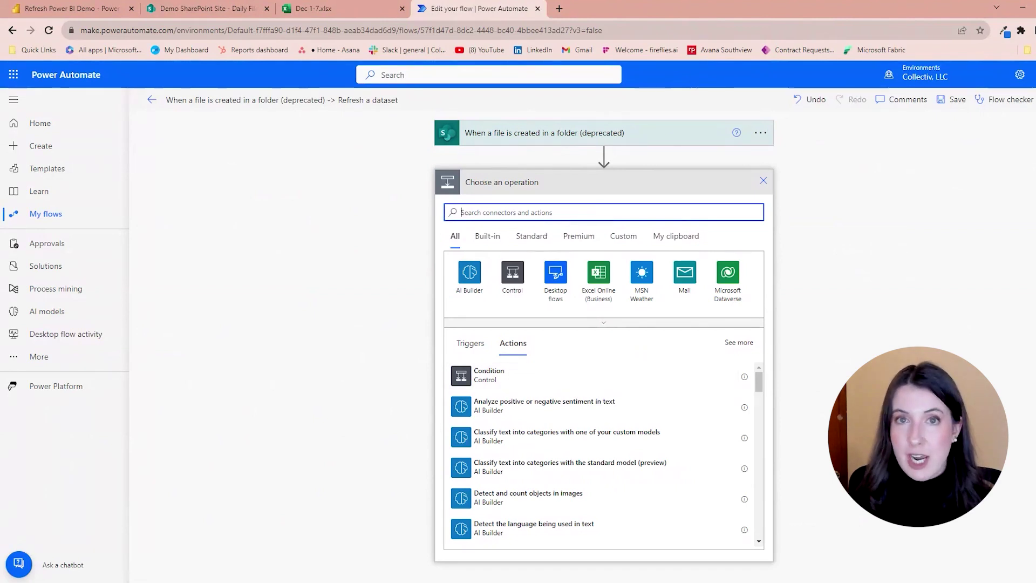
text(power bi)
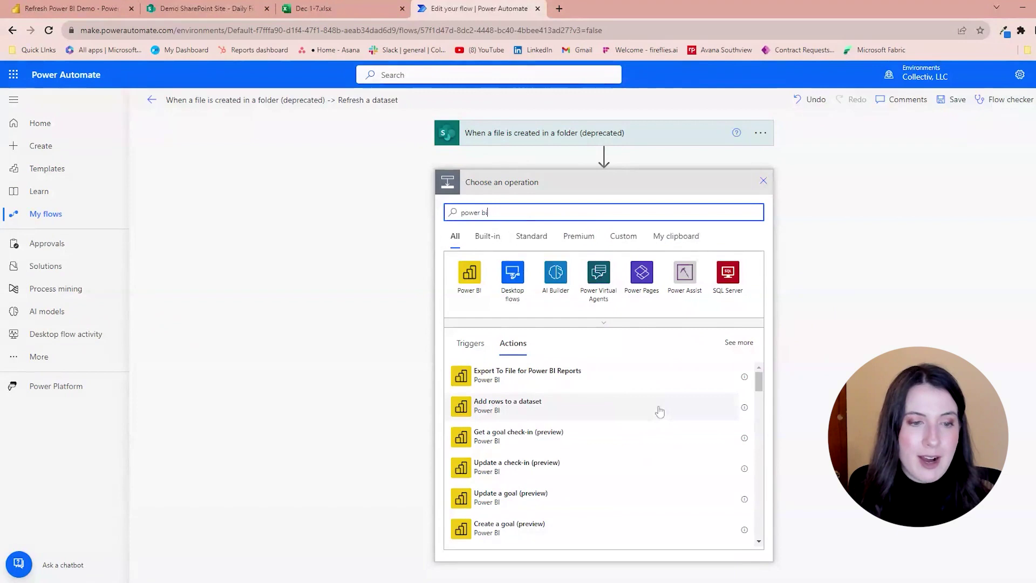
scroll(653, 401, down, 5)
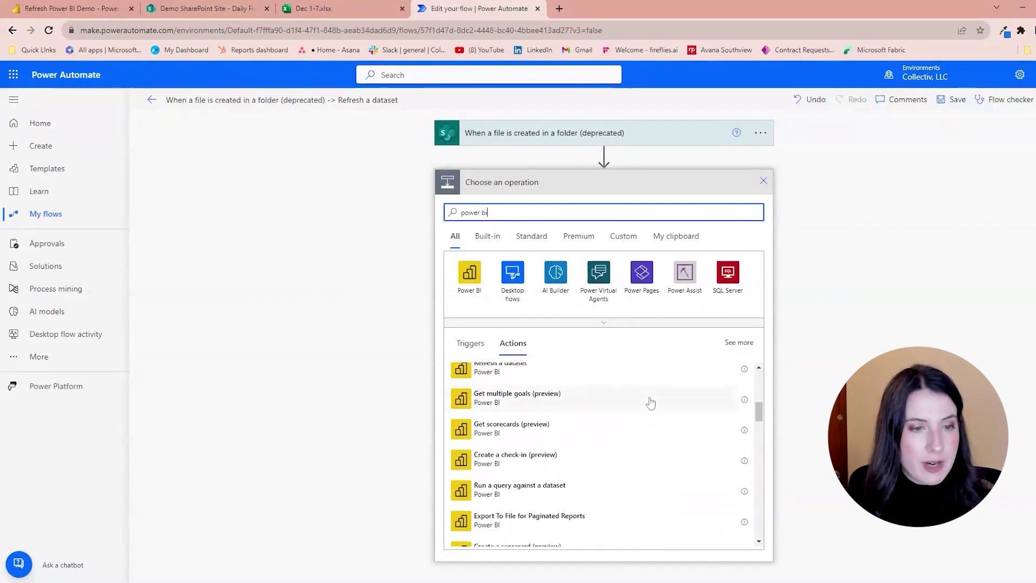
scroll(566, 430, up, 1)
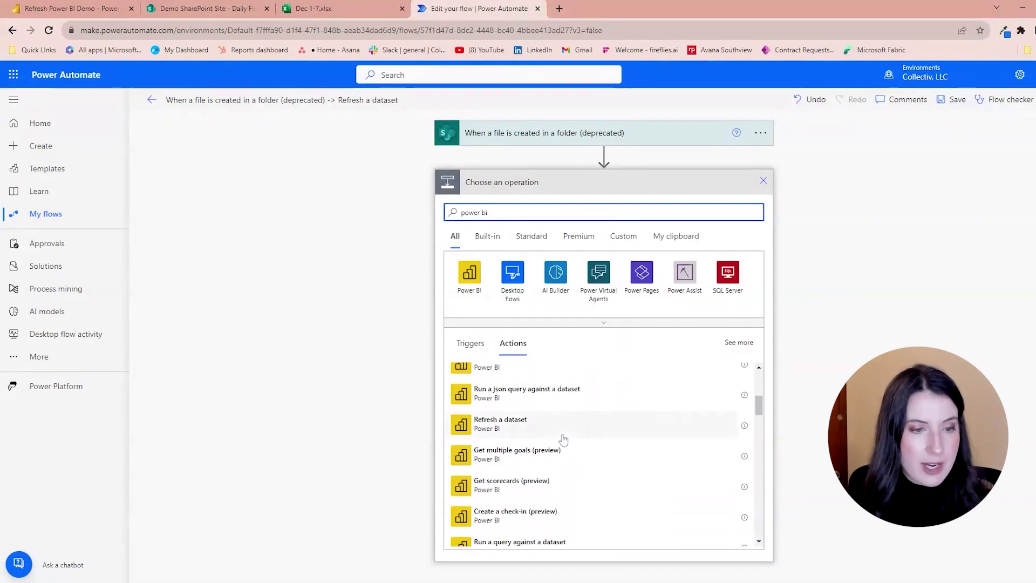
- Add a 'Refresh a dataset' action for the Refresh Power BI Demo dataset in My Workspace
click(535, 429)
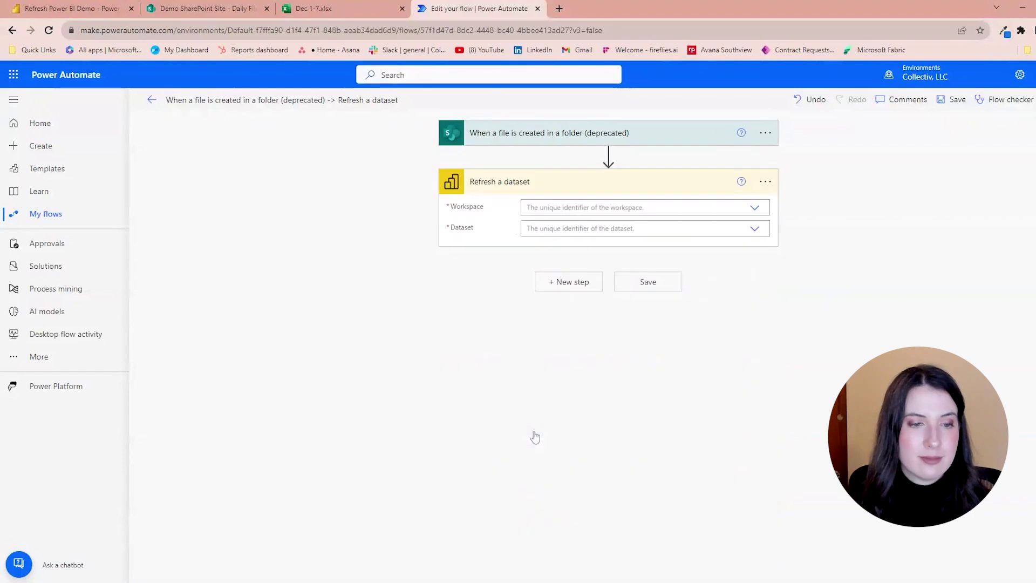
click(753, 209)
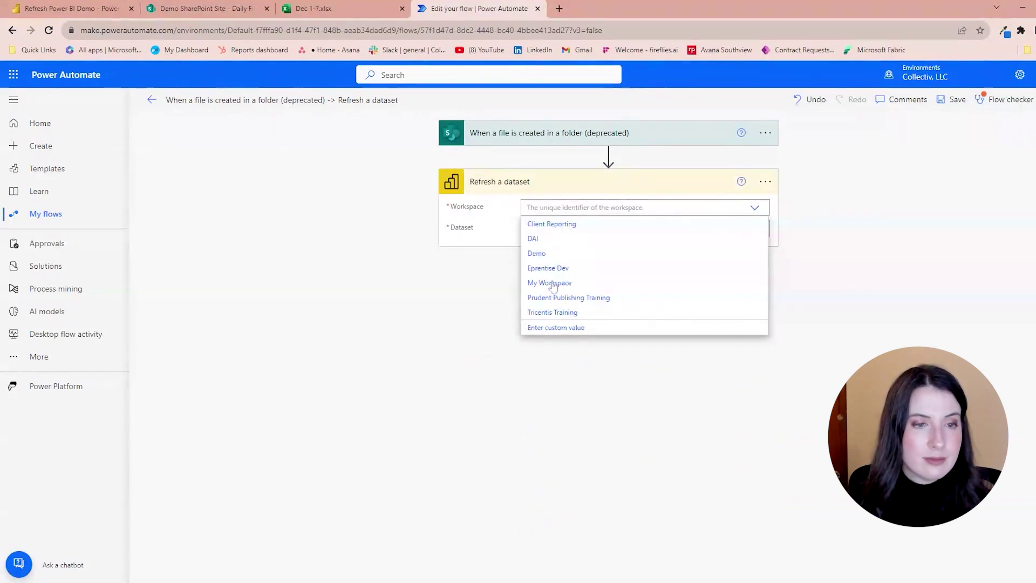
click(550, 283)
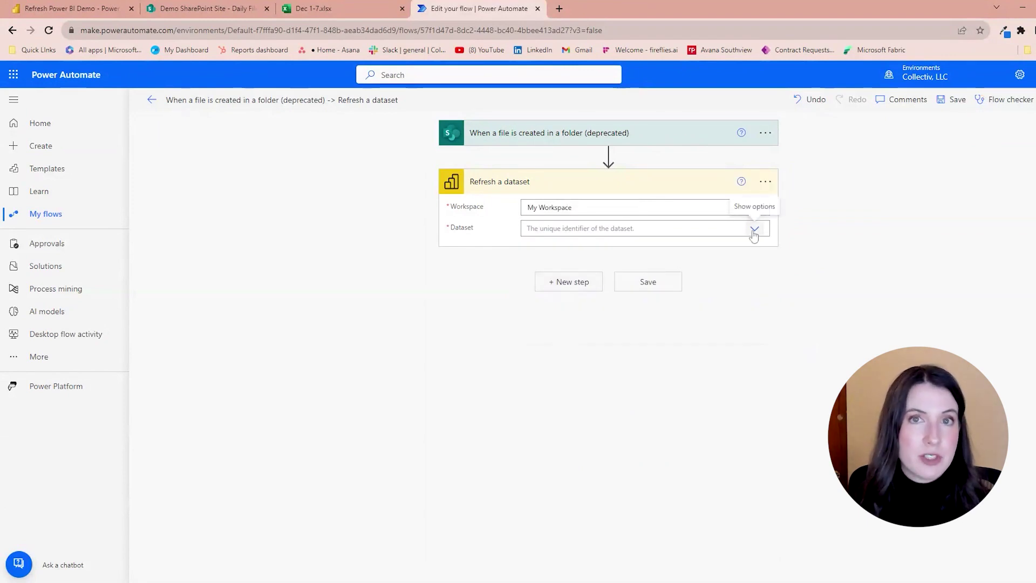
click(753, 230)
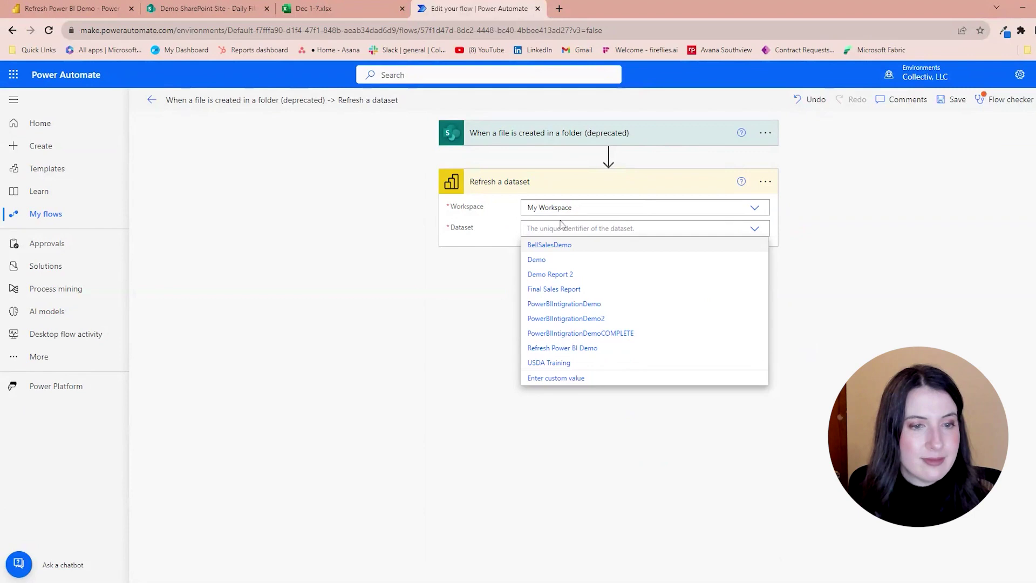
click(550, 348)
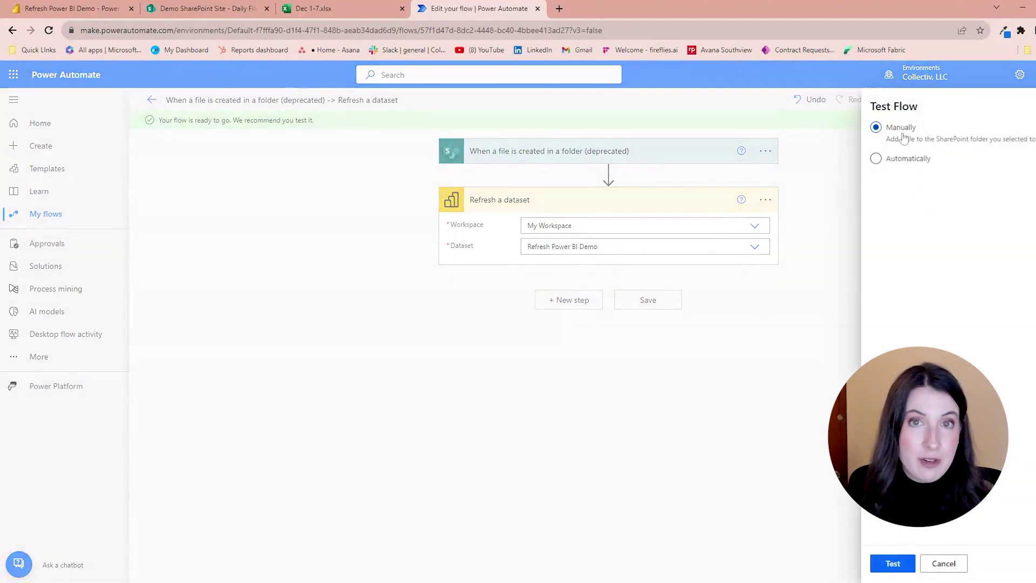
- Start the manual test of the flow and switch to the SharePoint Daily Files library
click(892, 562)
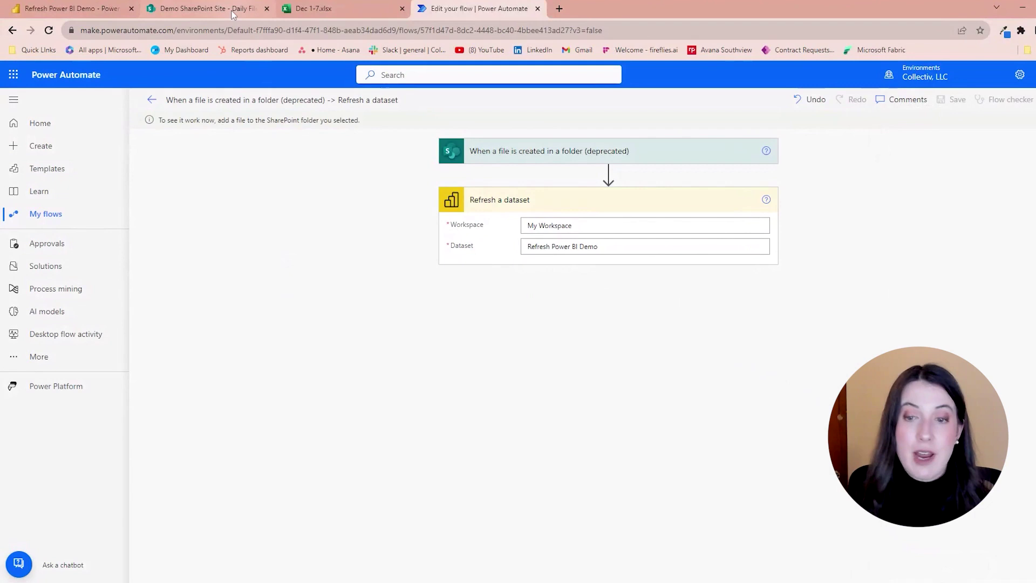
click(207, 8)
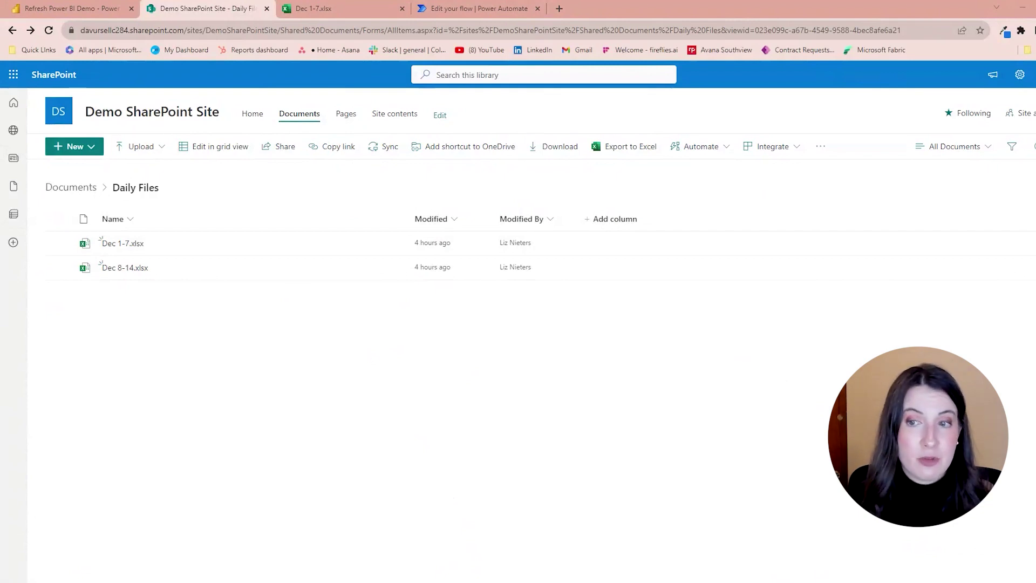
- Upload Dec 15-21.xlsx into the Daily Files library by dragging it from File Explorer
drag(1035, 486, 818, 485)
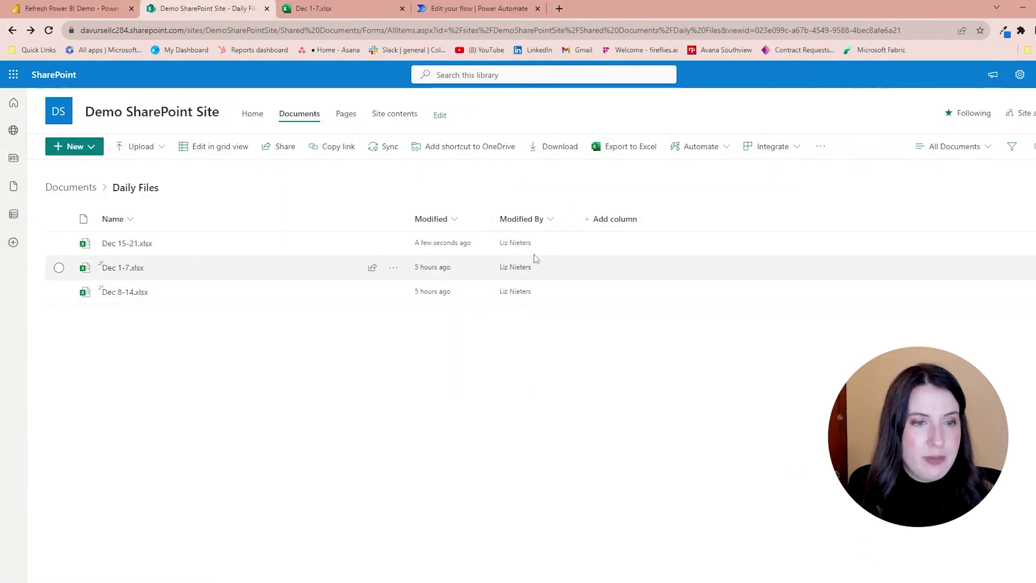
- Check the flow run succeeded in Power Automate, then return to the Unit Daily Report
click(486, 12)
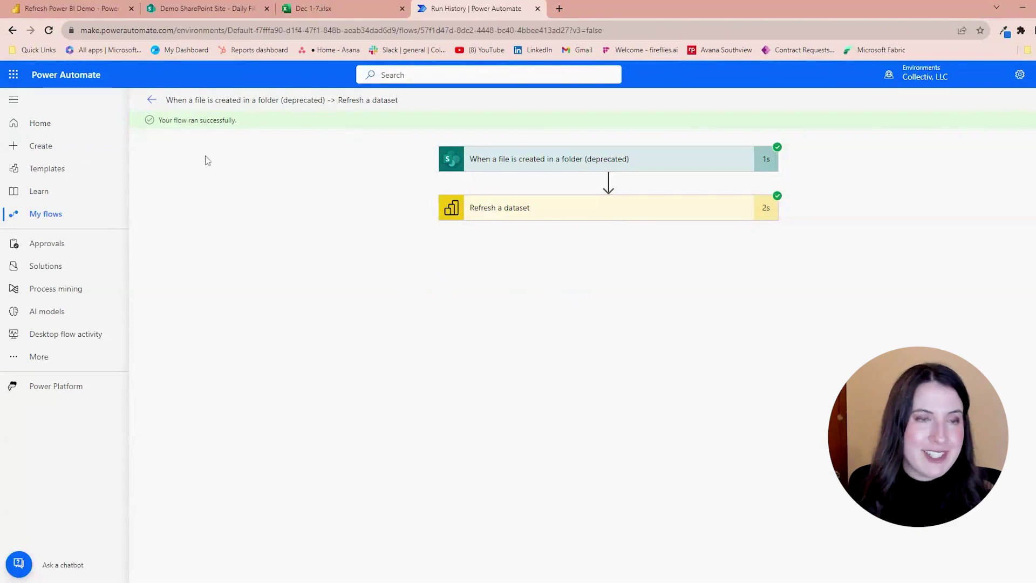
click(86, 8)
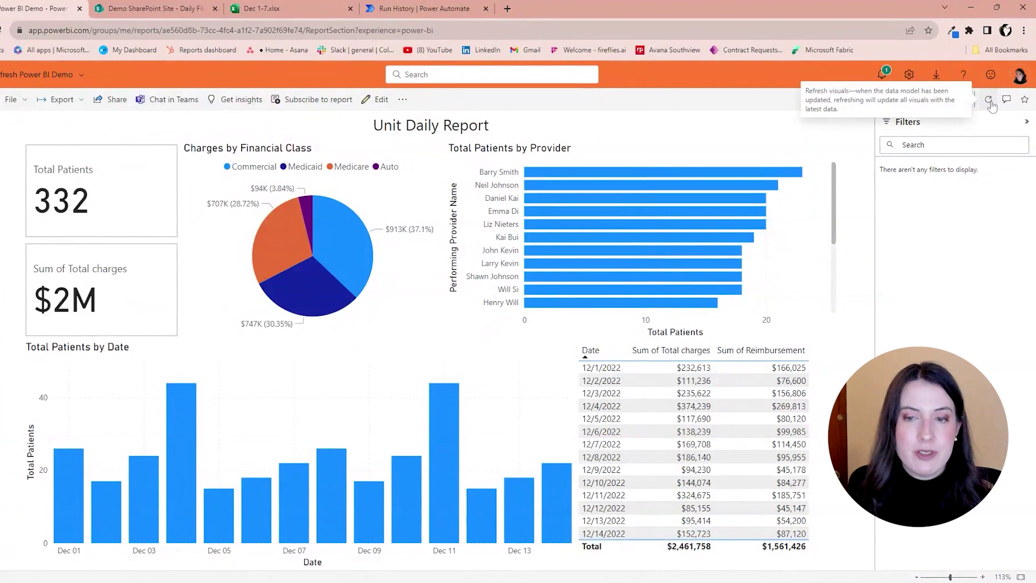
- Refresh the report visuals so the Unit Daily Report shows 498 patients and $4M in charges
click(989, 101)
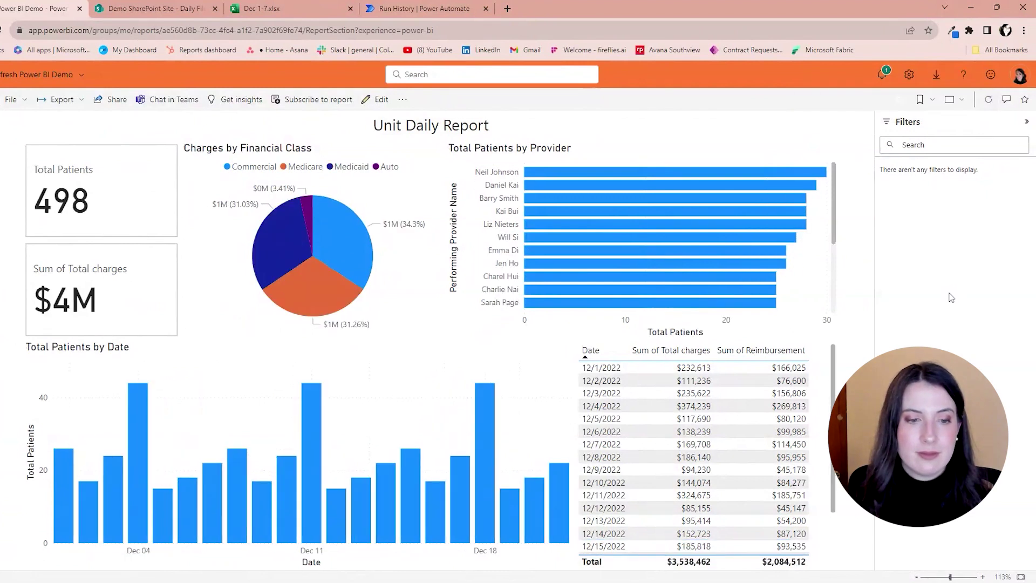